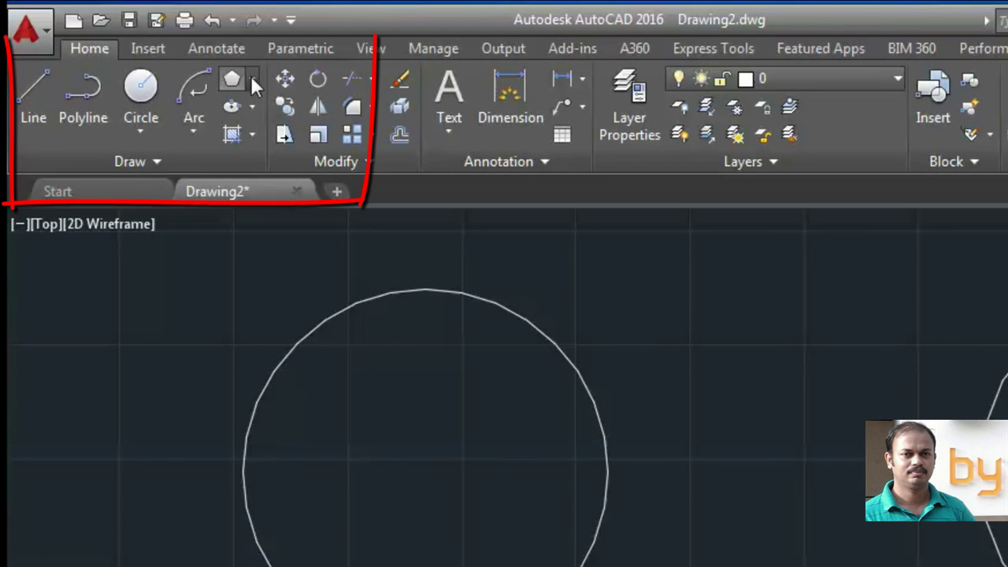
- Expand the Rectangle/Polygon dropdown in the Home tab's Draw panel
click(252, 82)
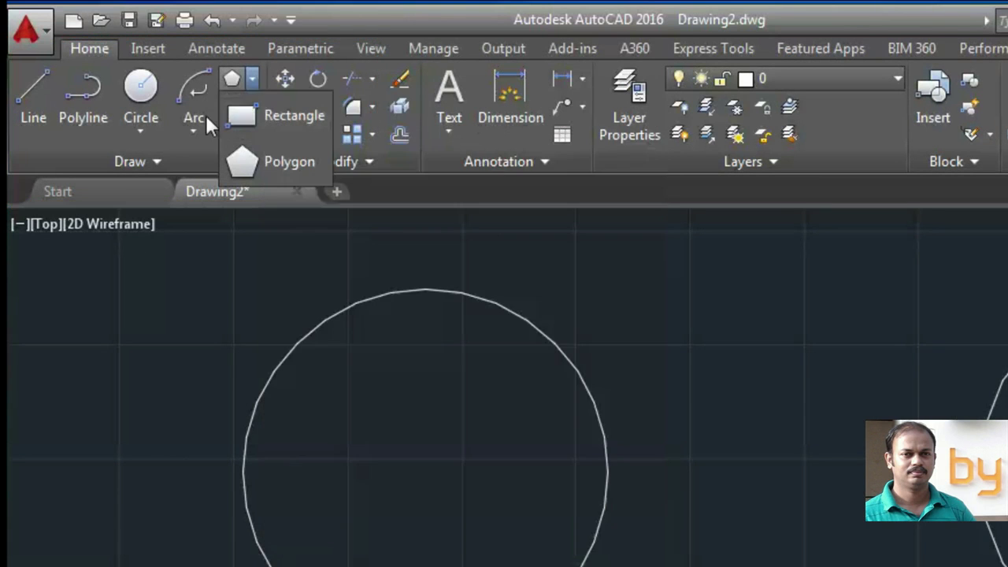
- Launch the Polygon command from the Draw panel's rectangle/polygon list
click(257, 109)
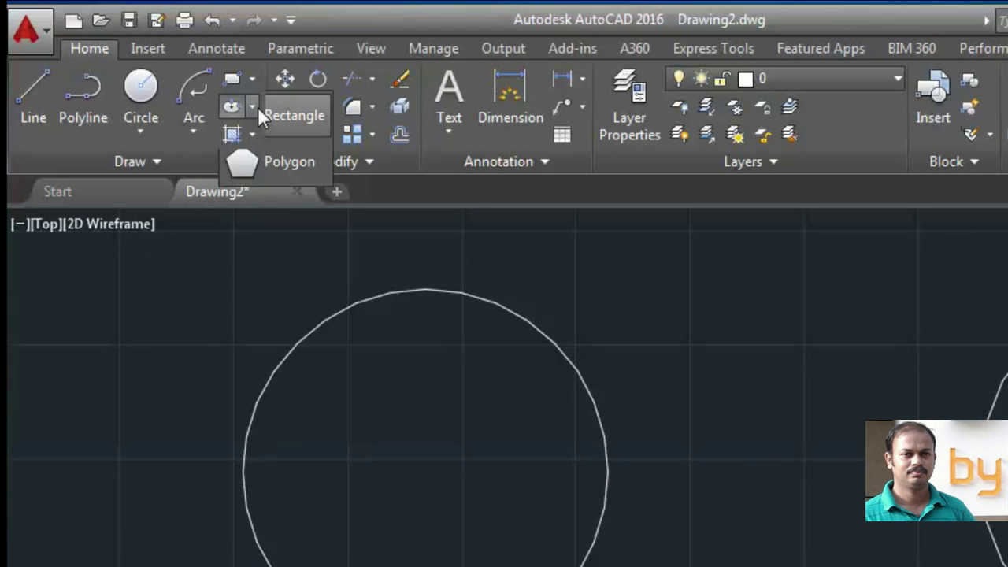
click(253, 75)
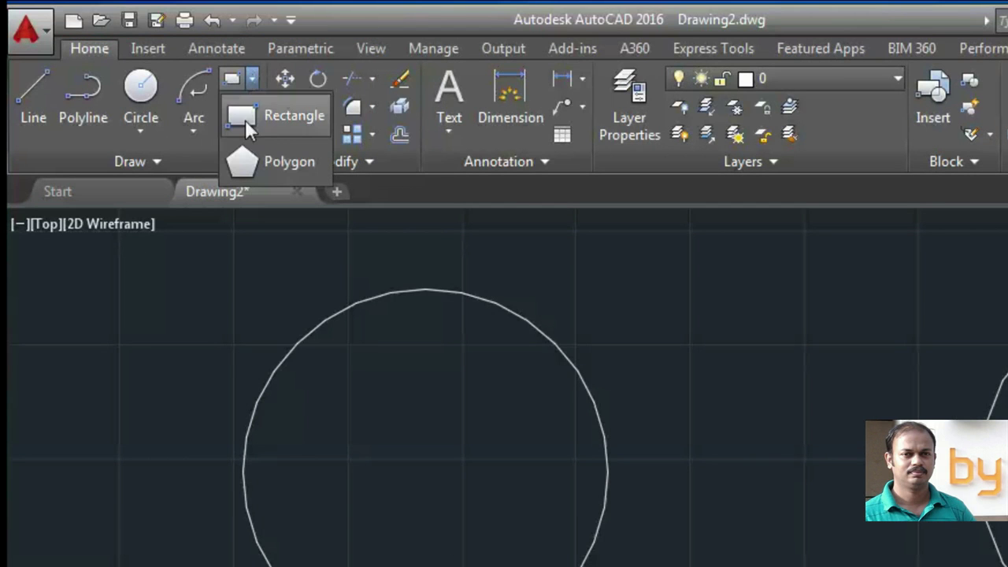
click(271, 160)
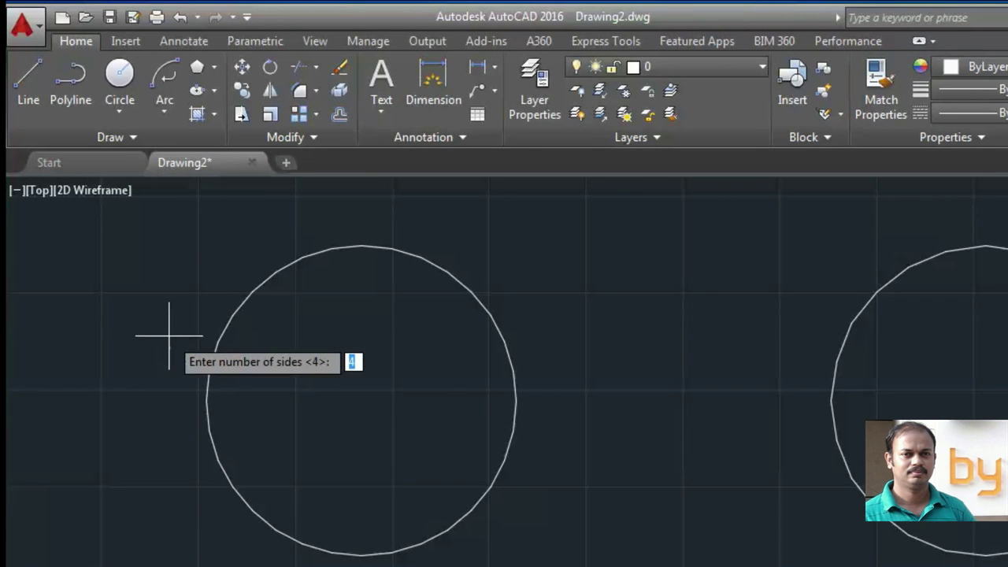
- Give the polygon 3 sides and snap its centre to the left circle's centre
text(3)
key(Return)
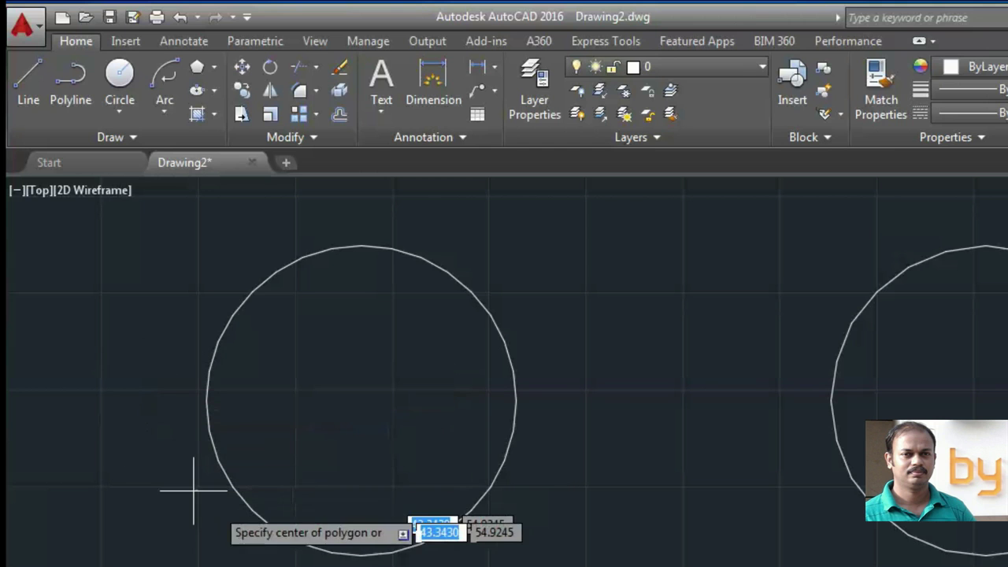
click(516, 434)
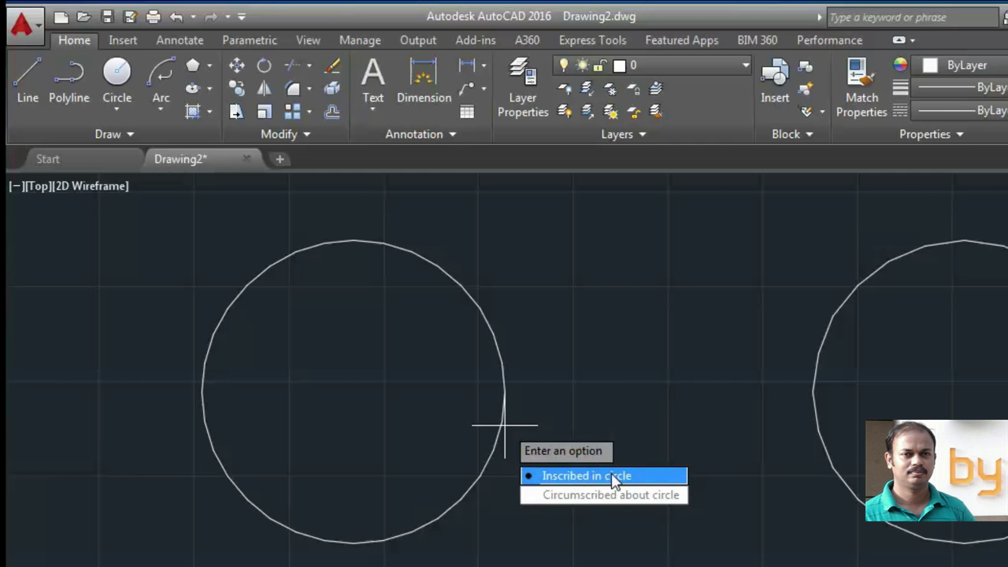
- Make the triangle inscribed in the left circle with radius 20
click(613, 477)
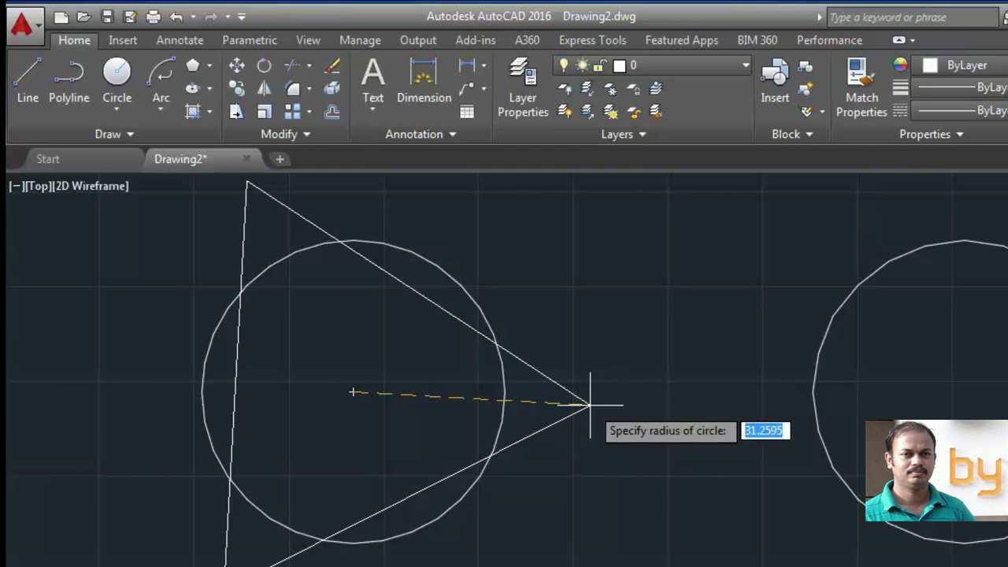
text(20)
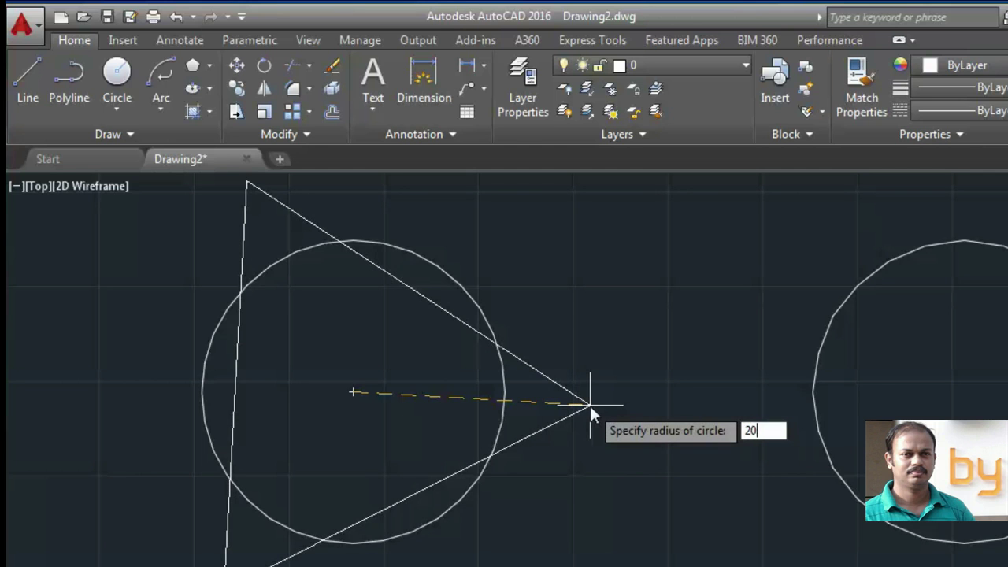
key(Return)
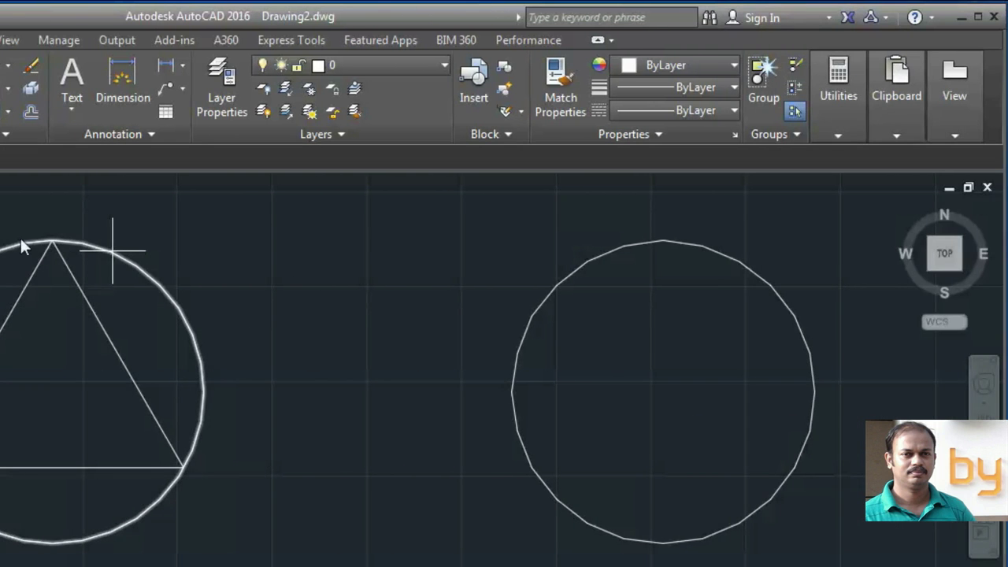
- With POL, draw a 3-sided polygon of radius 20 circumscribed about the right circle's centre
text(pol)
key(Return)
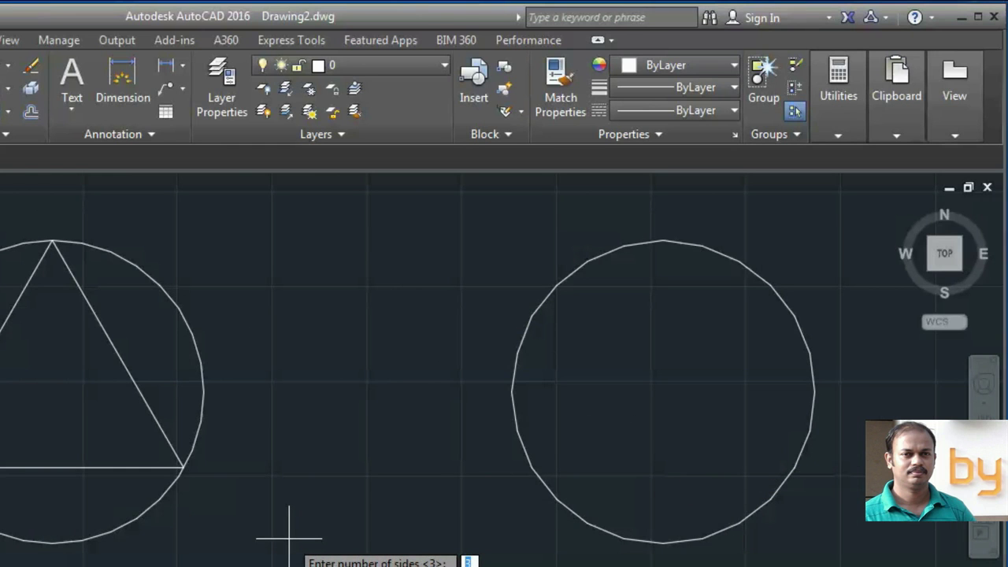
key(Return)
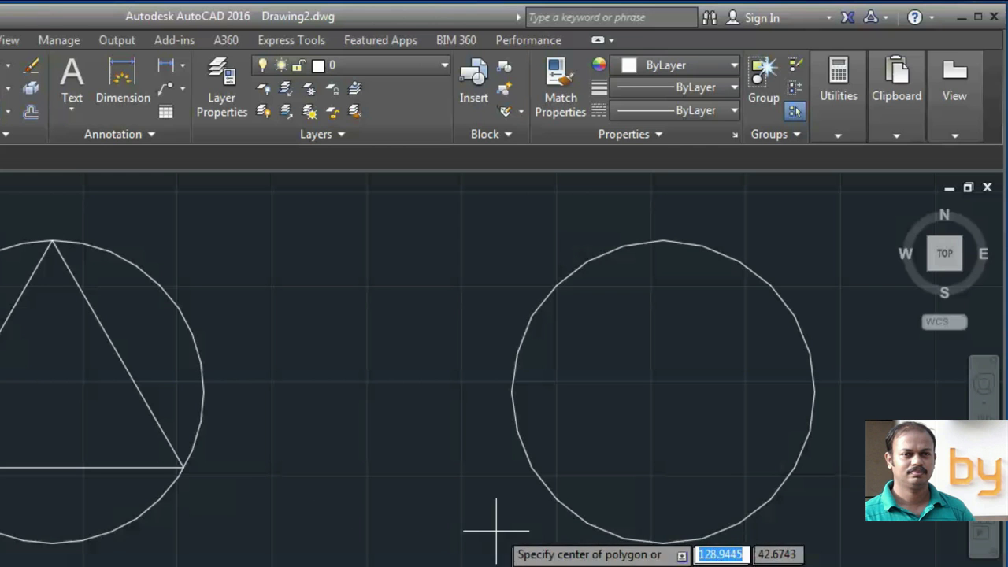
click(553, 493)
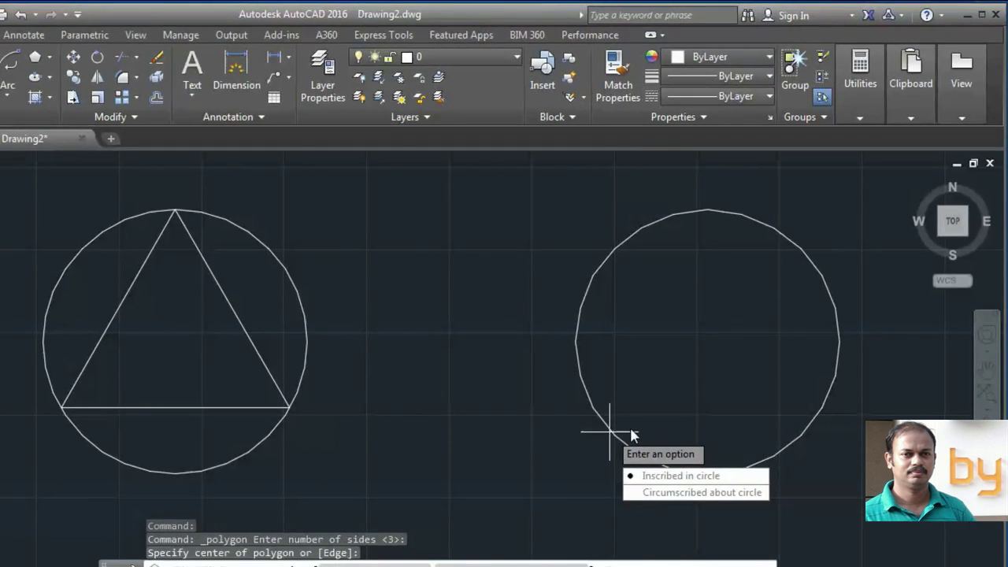
click(654, 492)
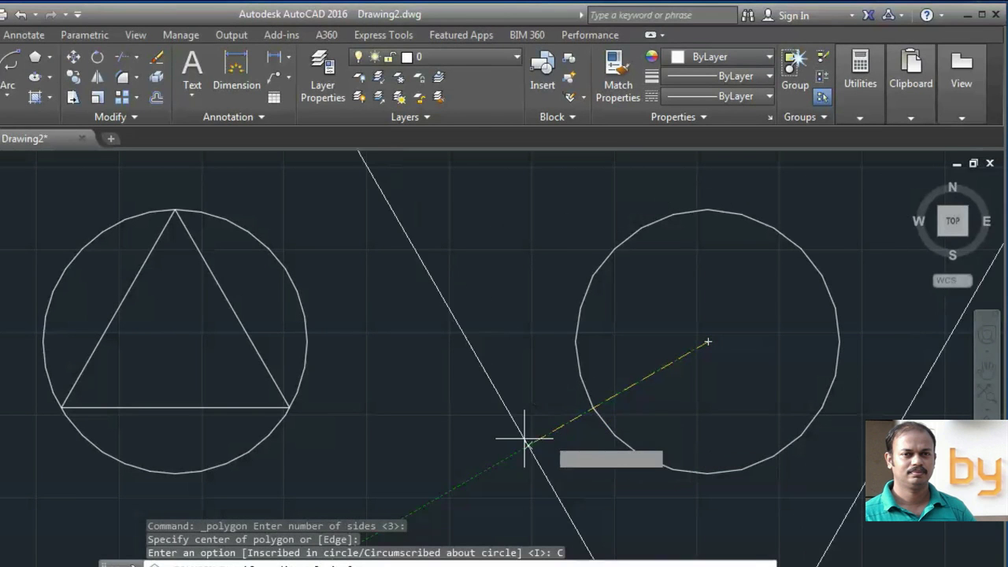
text(20)
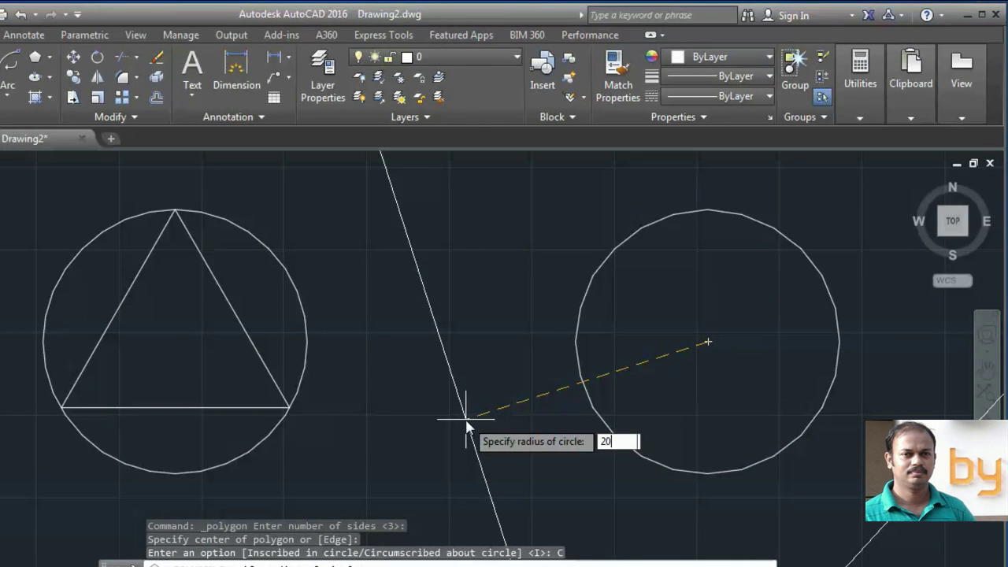
key(Return)
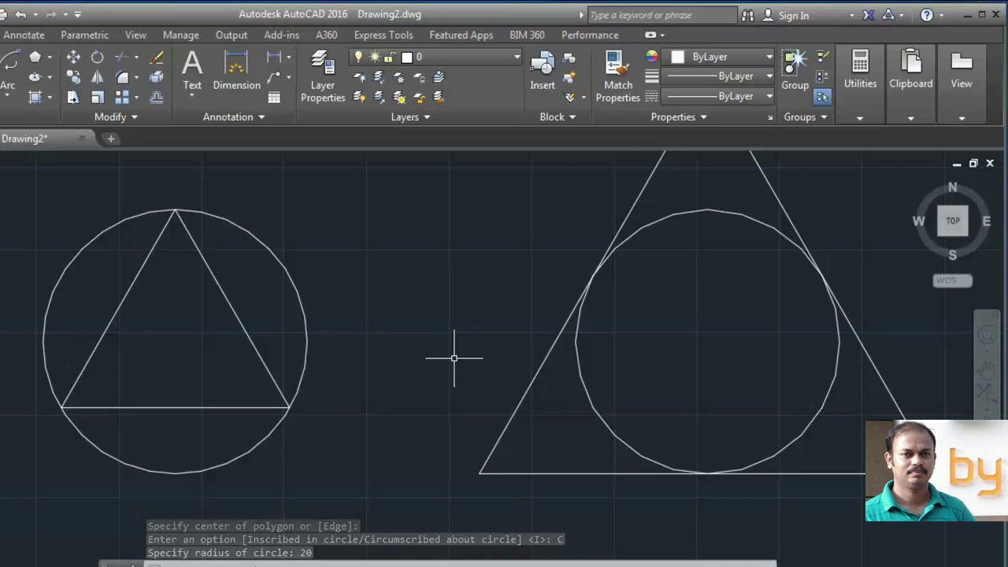
click(987, 371)
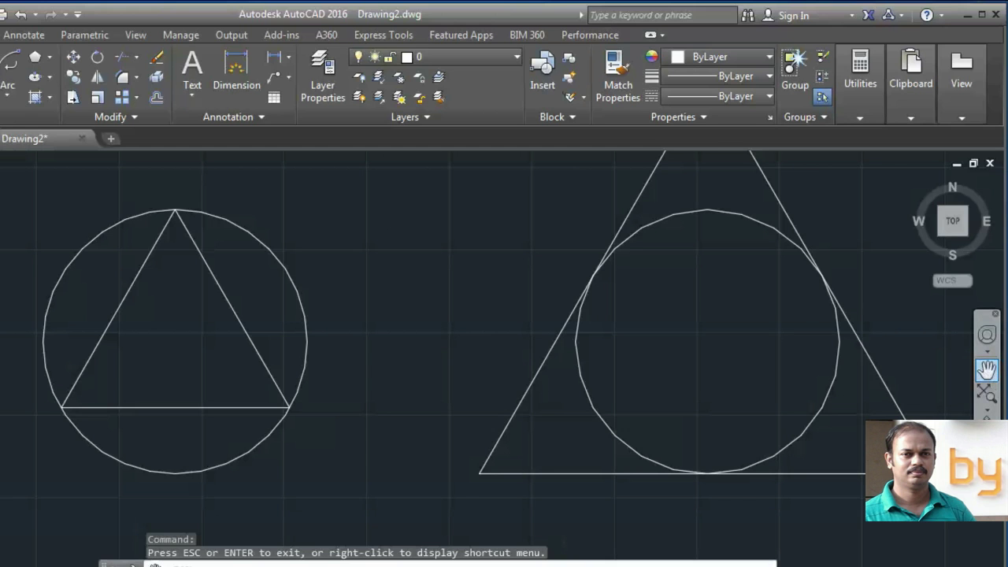
- Pan the drawing view down and to the left
drag(899, 305, 864, 363)
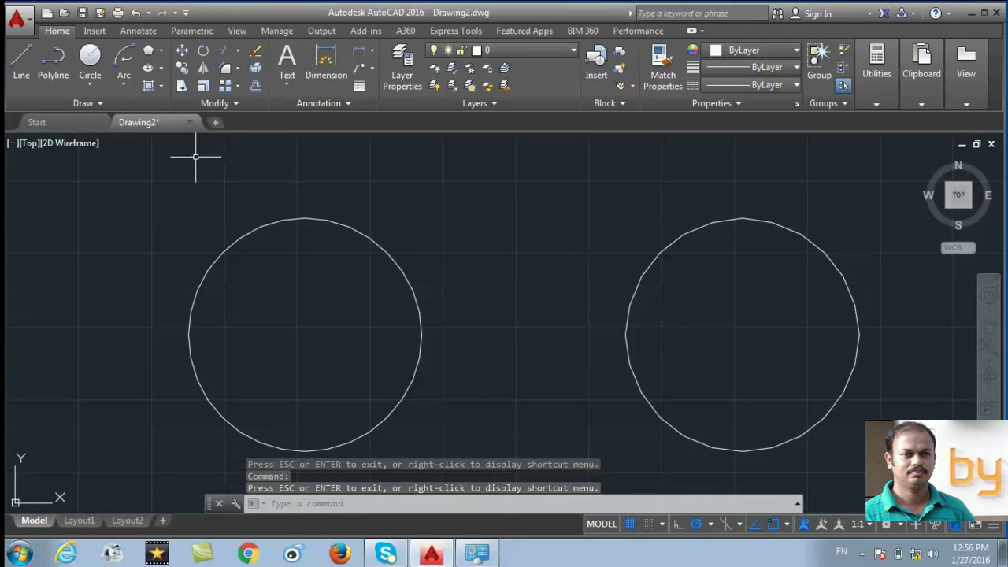
- Draw a 4-sided polygon of radius 20 inscribed in the left circle, centred on it
click(149, 51)
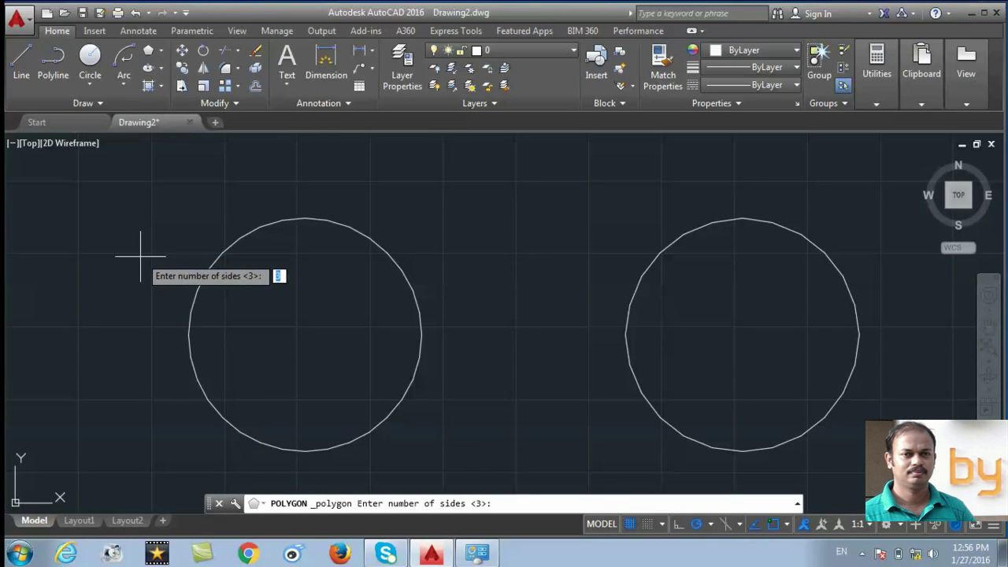
text(4)
key(Return)
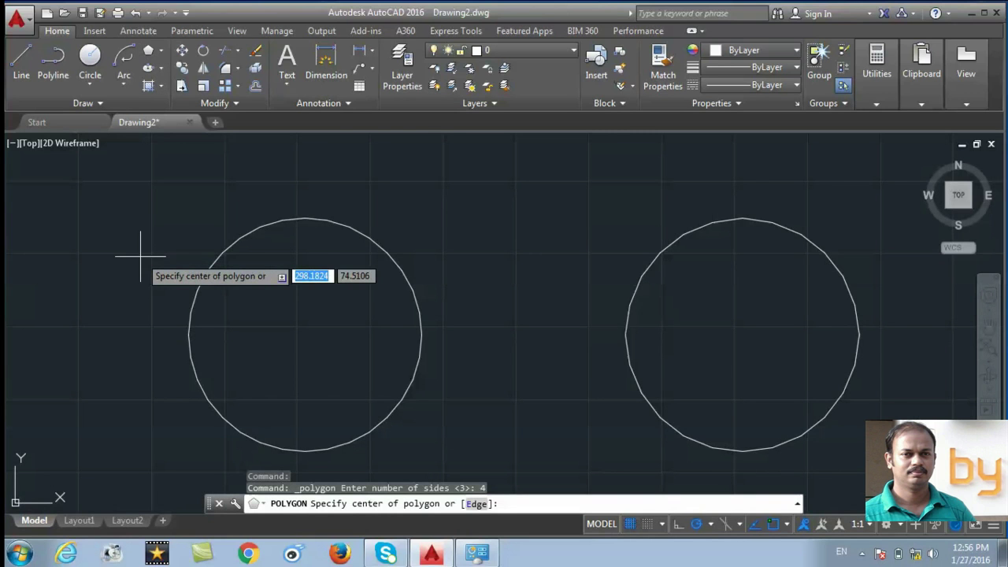
click(190, 345)
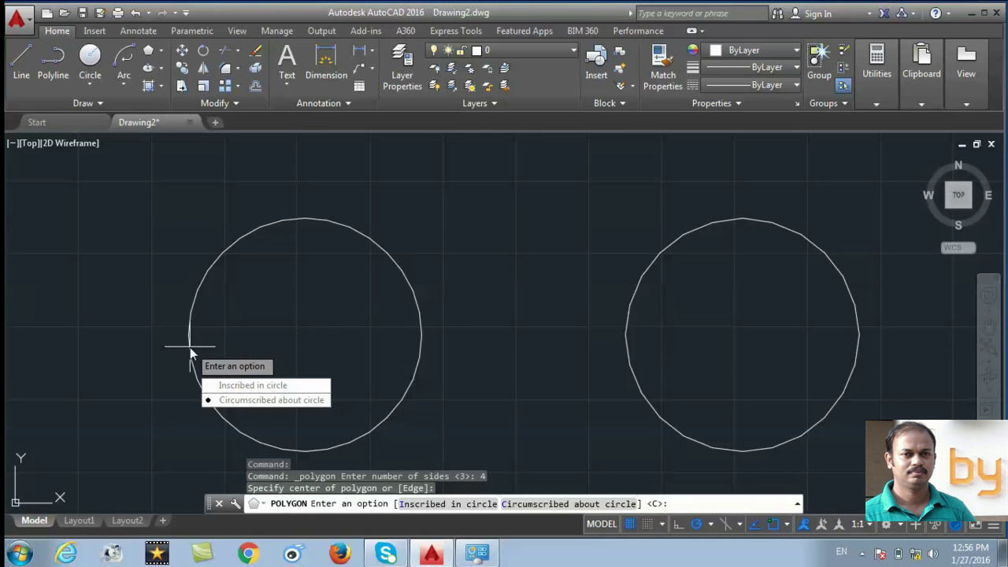
click(234, 386)
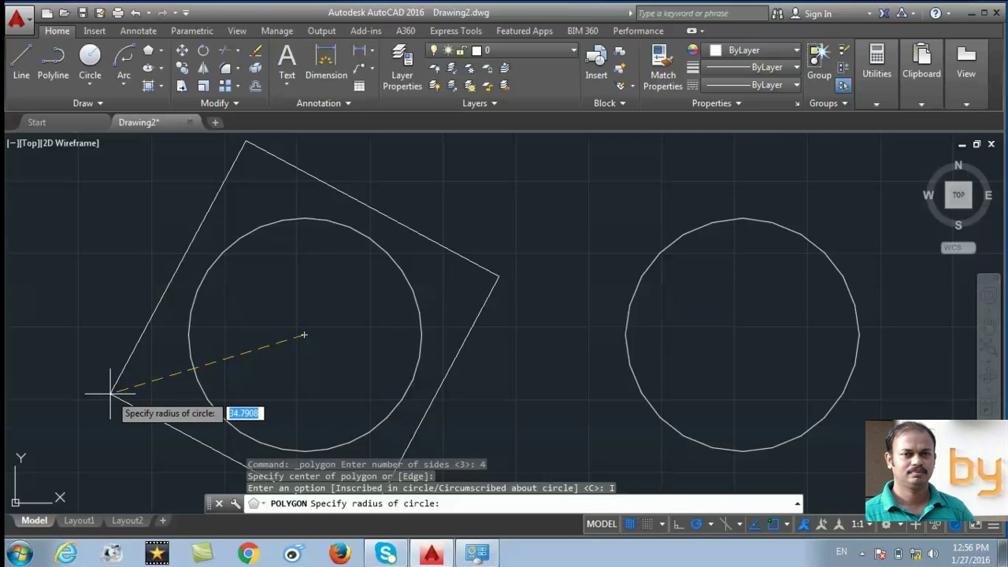
text(20)
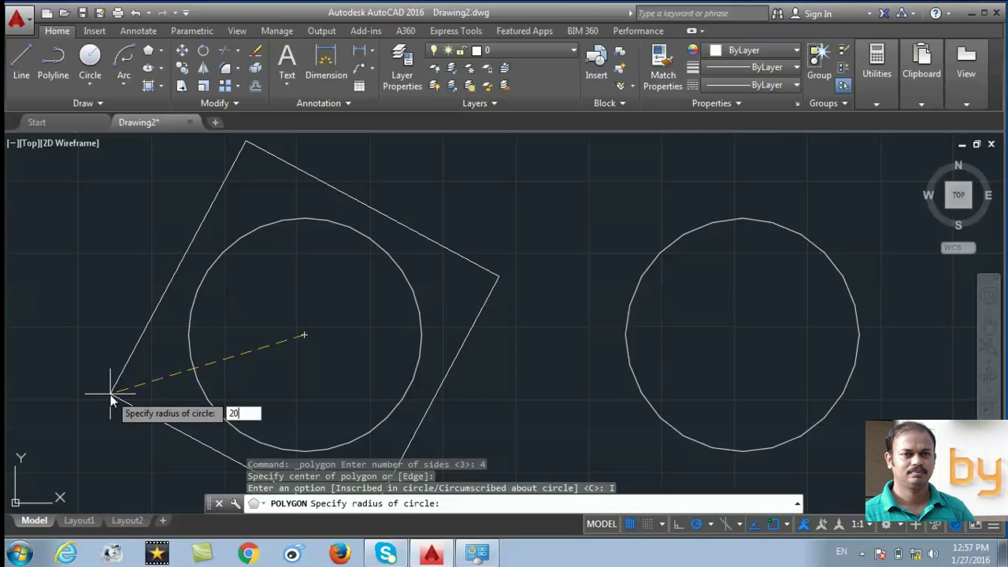
key(Return)
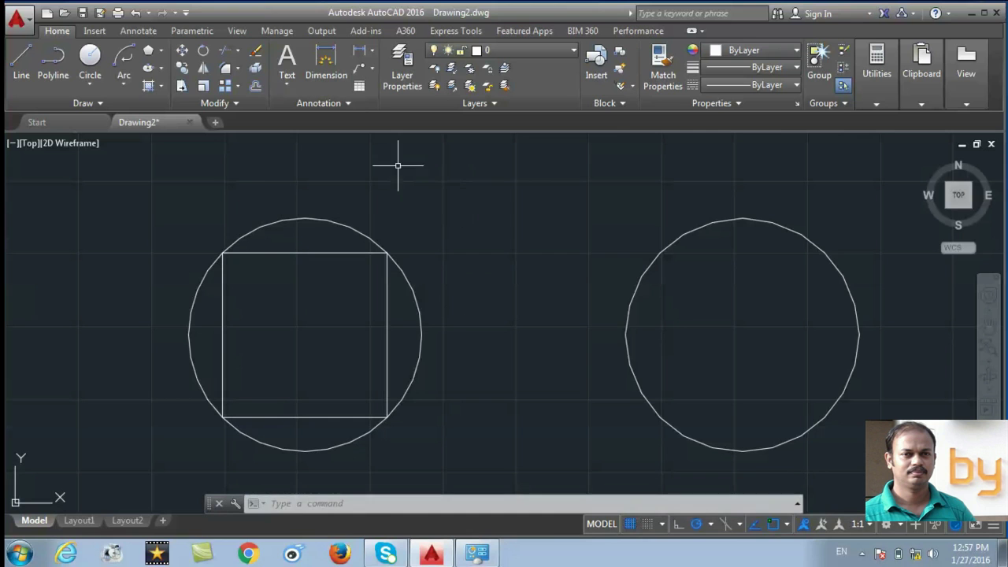
text(pol)
key(Return)
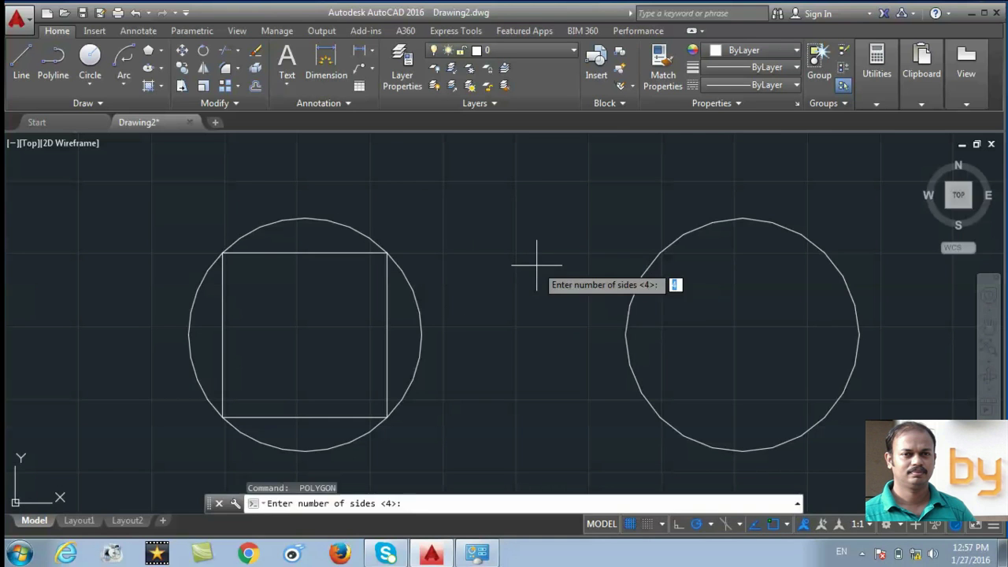
- Keep 4 sides and circumscribe a radius-20 square about the right circle's centre
key(Return)
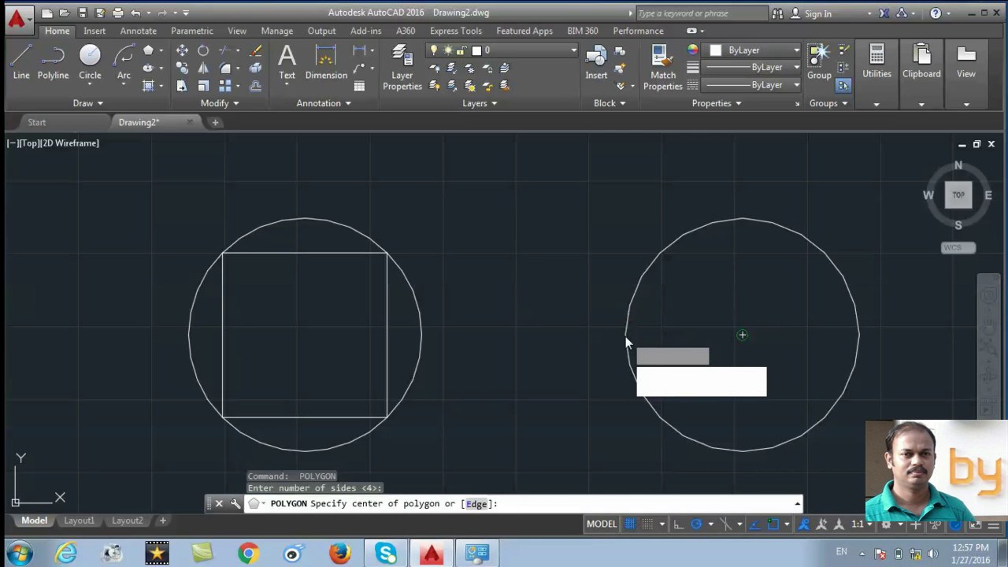
click(625, 336)
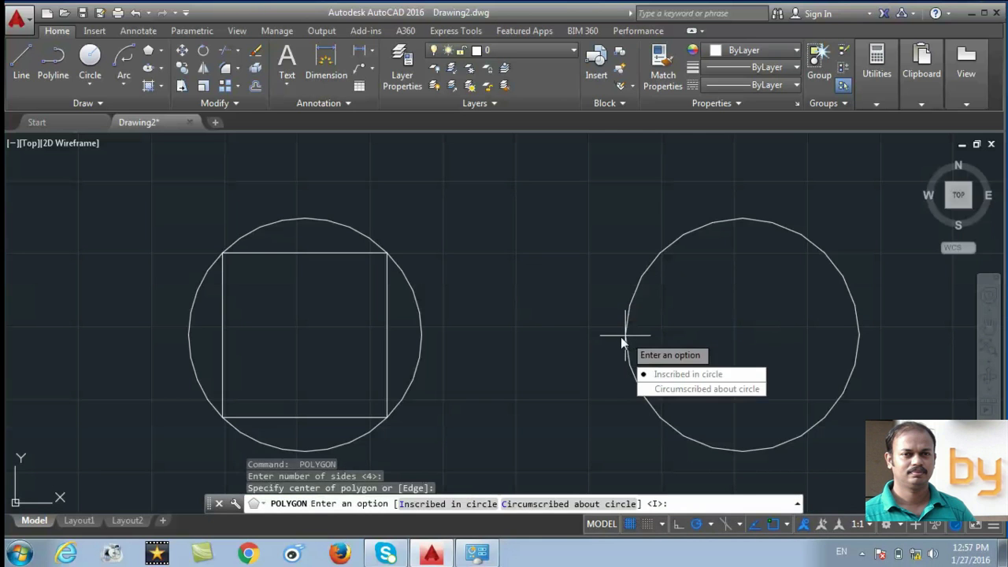
click(666, 389)
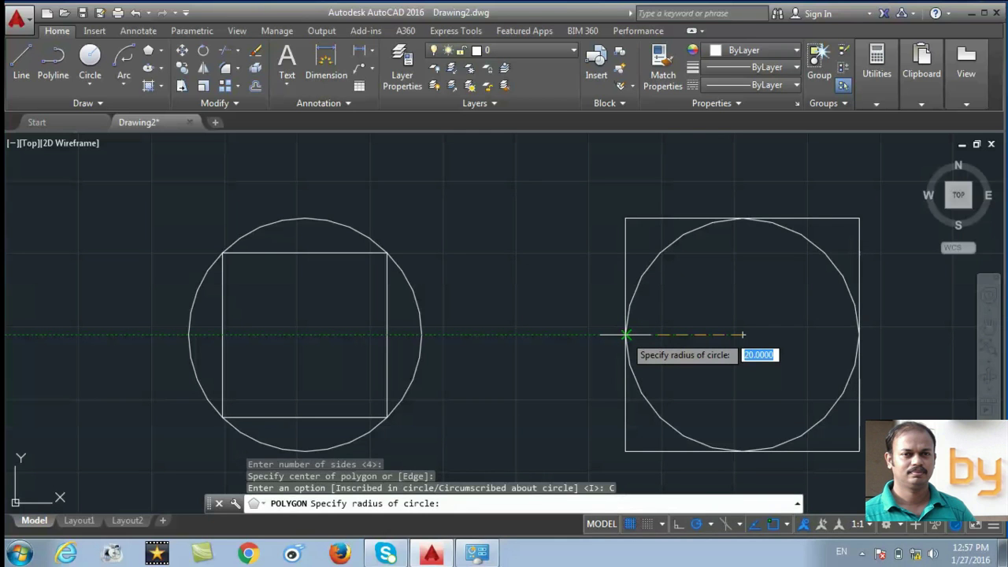
text(20)
key(Return)
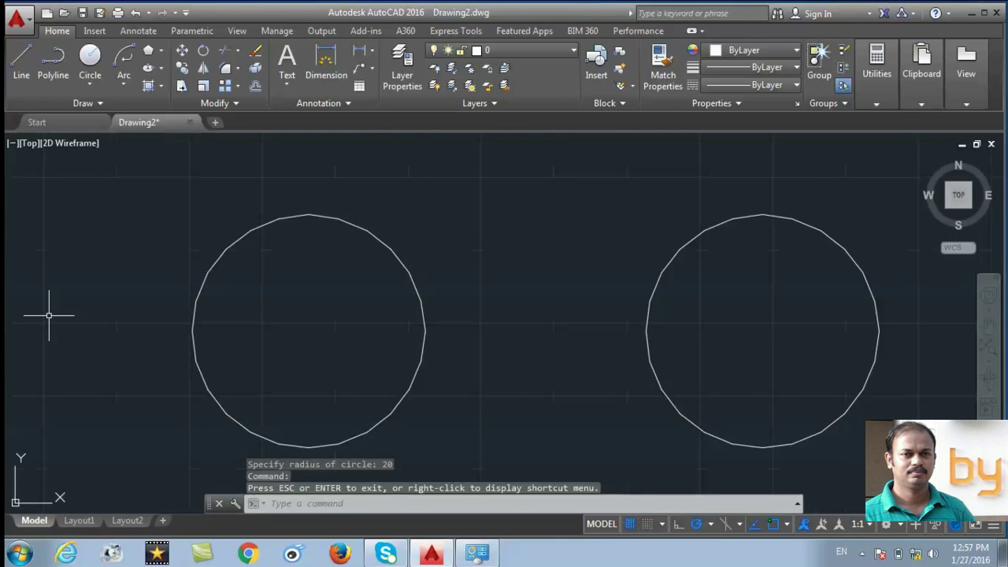
- Draw a 5-sided polygon of radius 20 inscribed in the left circle, centred on it
click(150, 59)
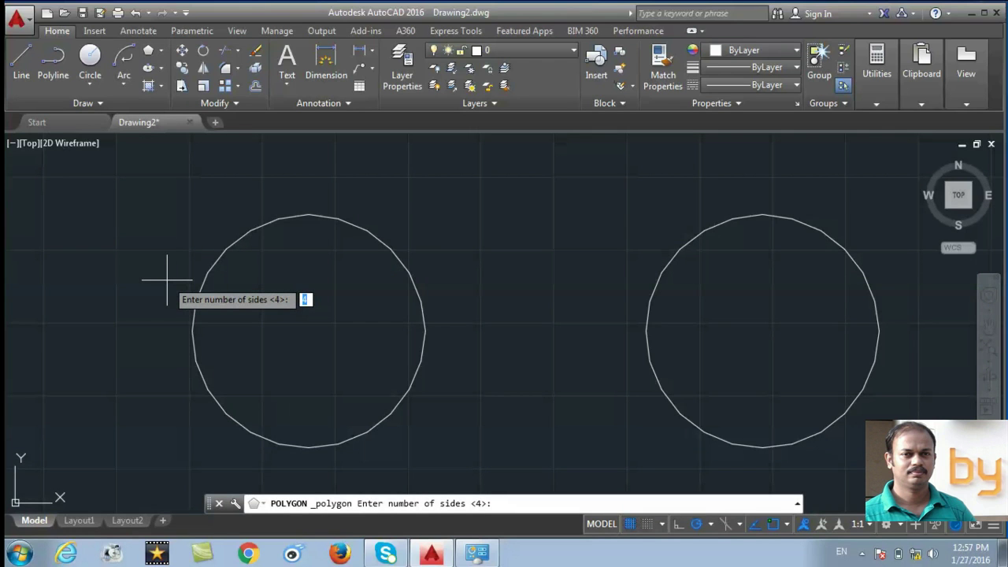
text(5)
key(Return)
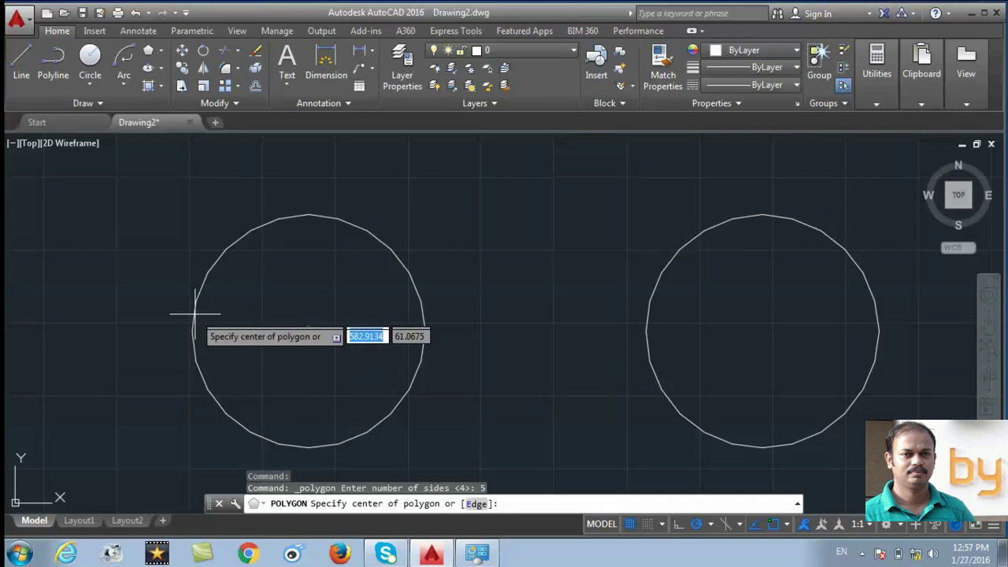
click(193, 339)
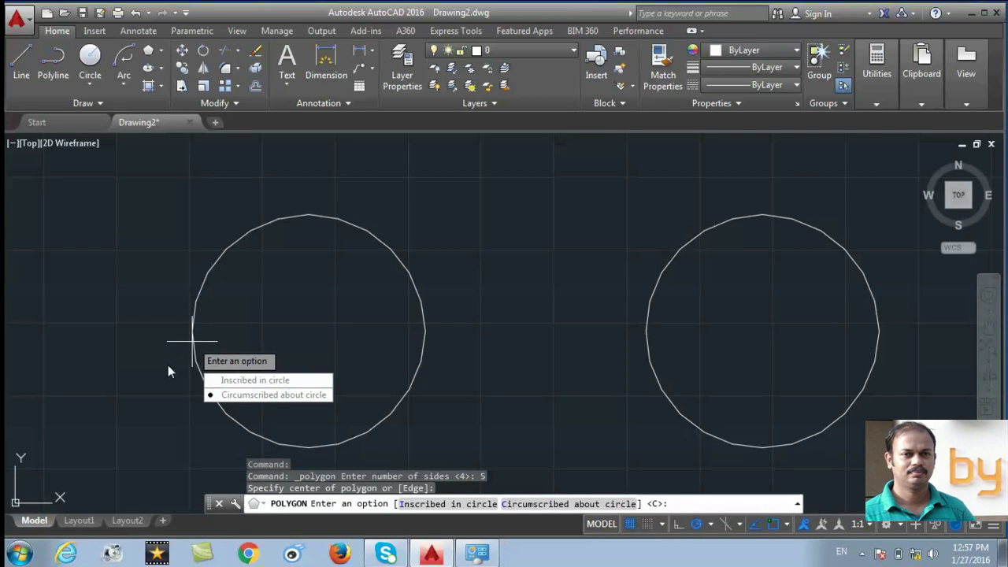
click(236, 381)
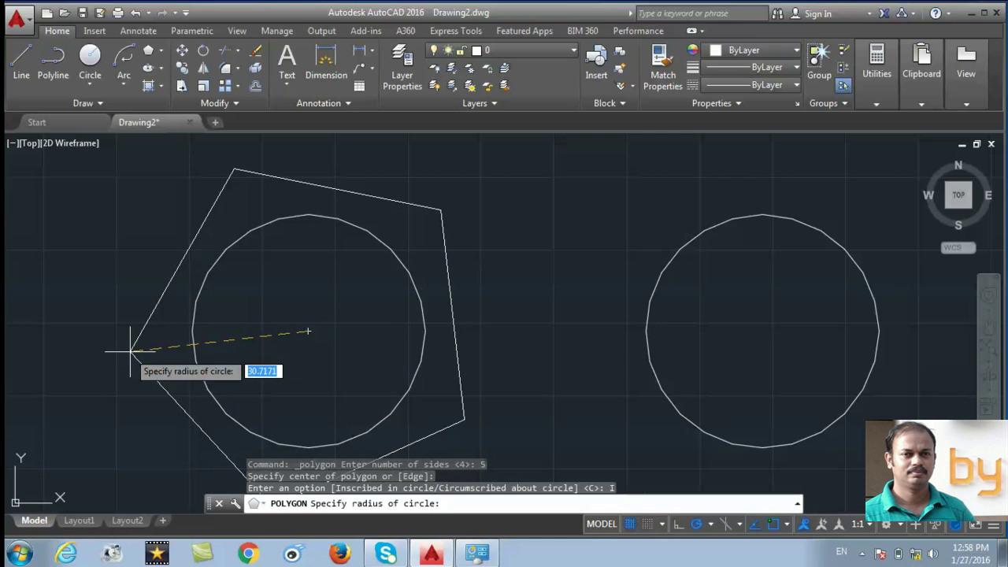
text(20)
key(Return)
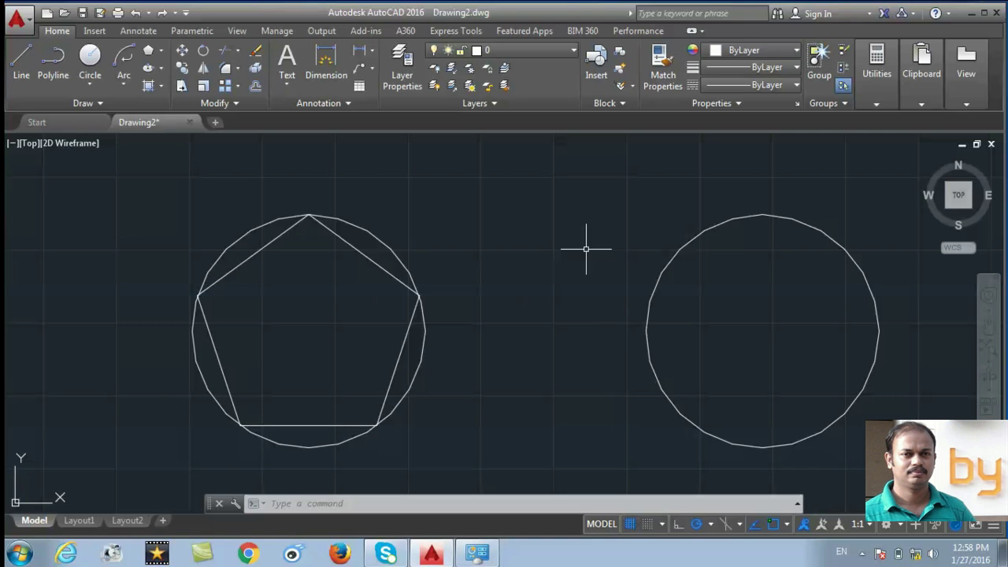
key(Return)
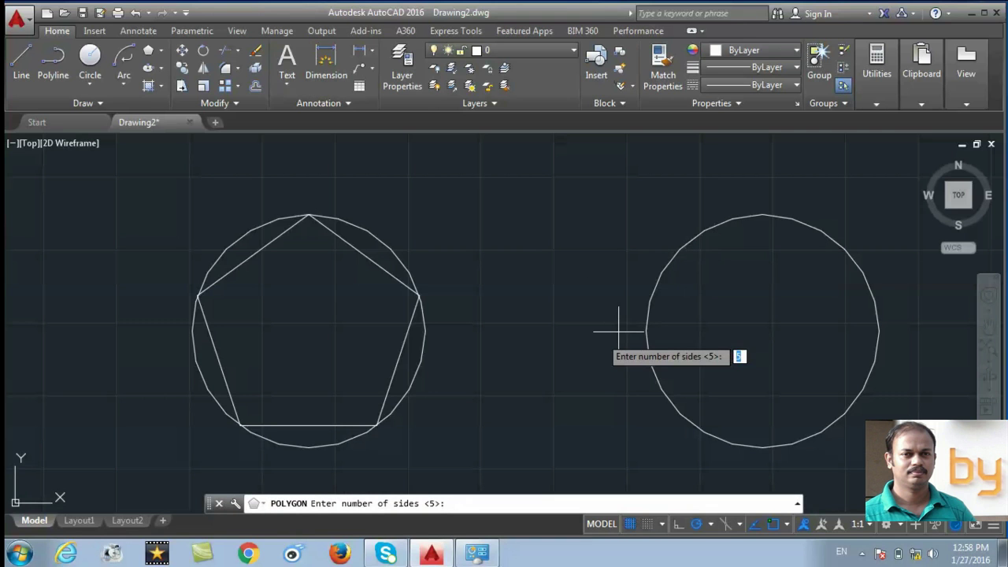
- Keep 5 sides and circumscribe a radius-20 pentagon about the right circle's centre
key(Return)
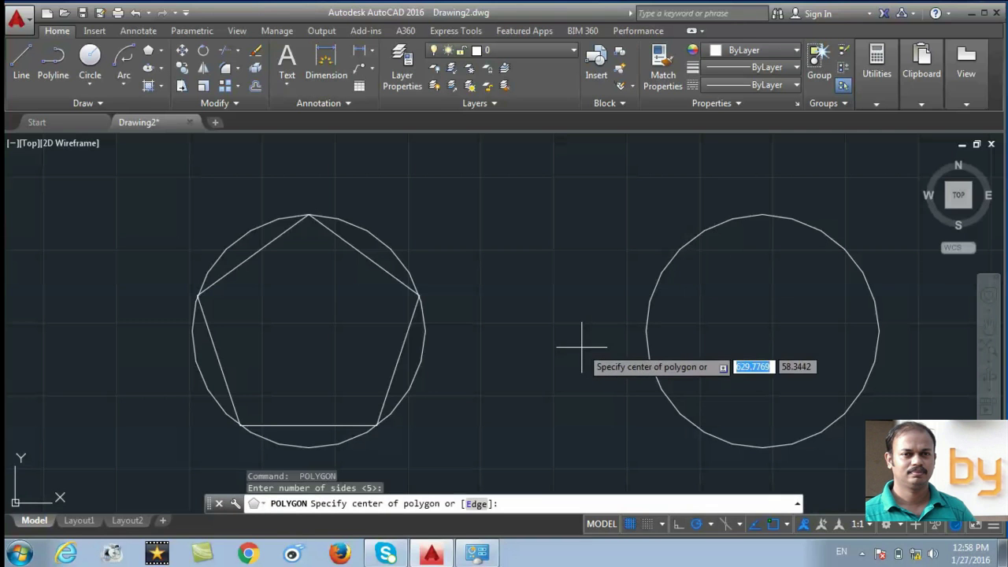
click(646, 346)
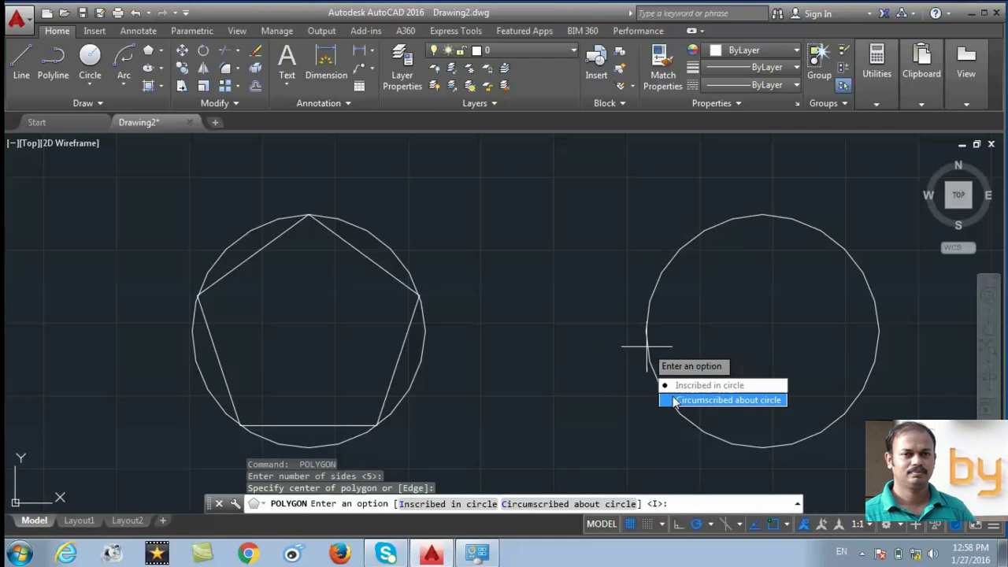
click(675, 400)
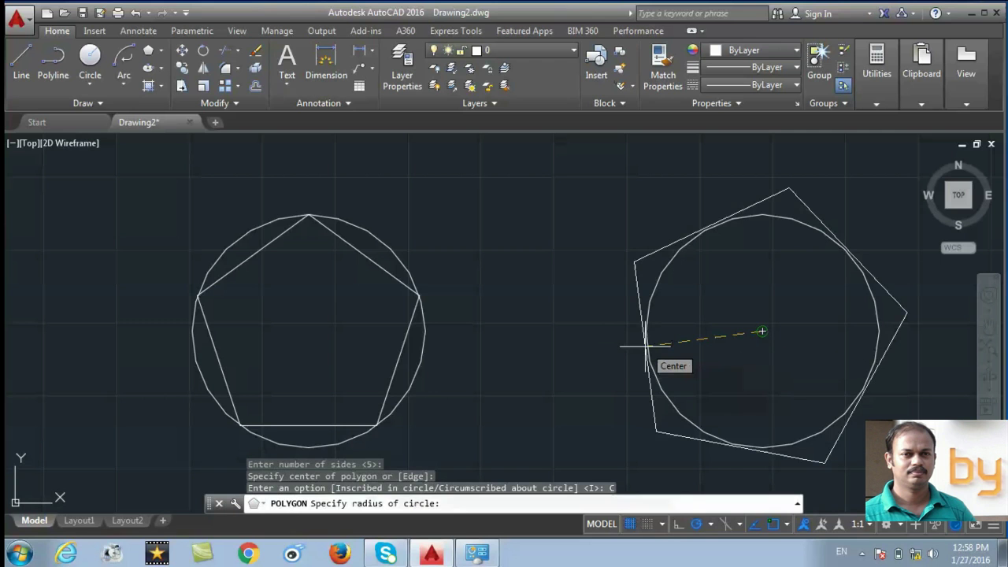
text(20)
key(Return)
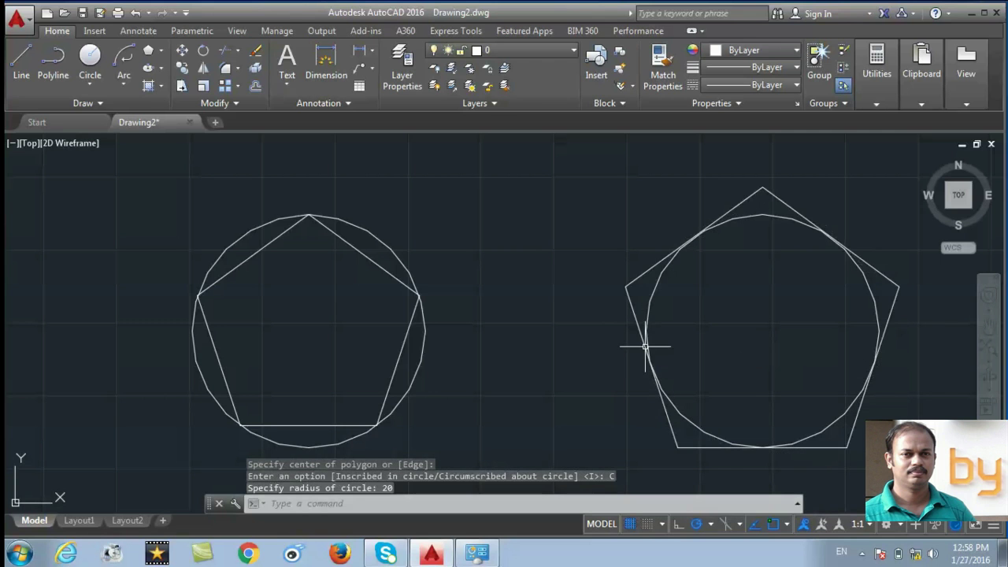